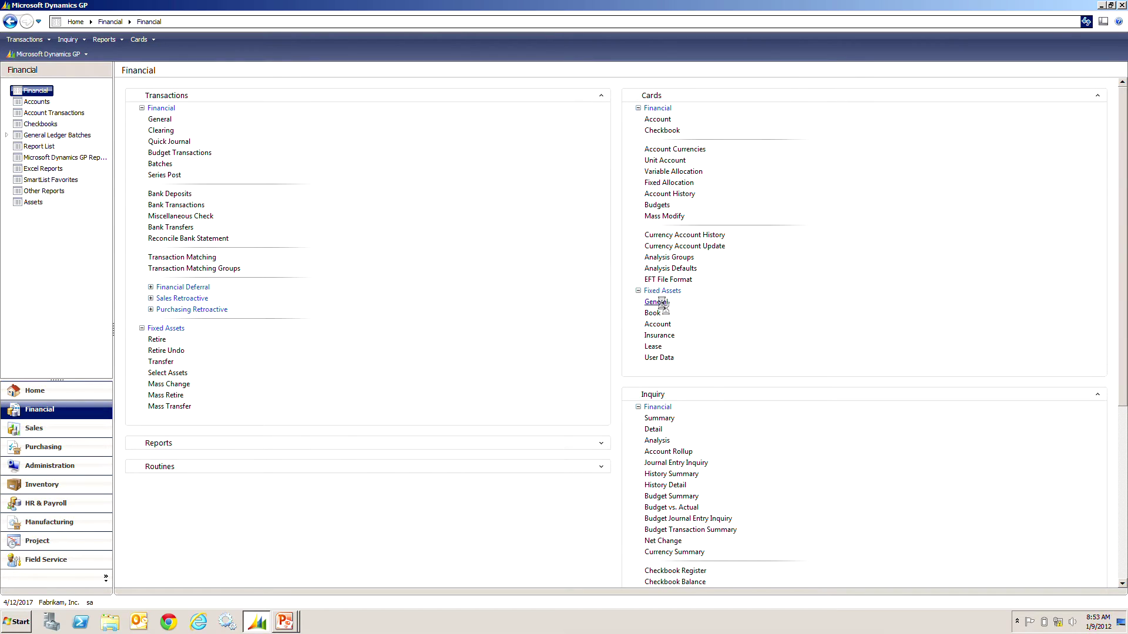
# - Bring up Asset General Information, view the last asset 00029, then clear it
pyautogui.click(656, 302)
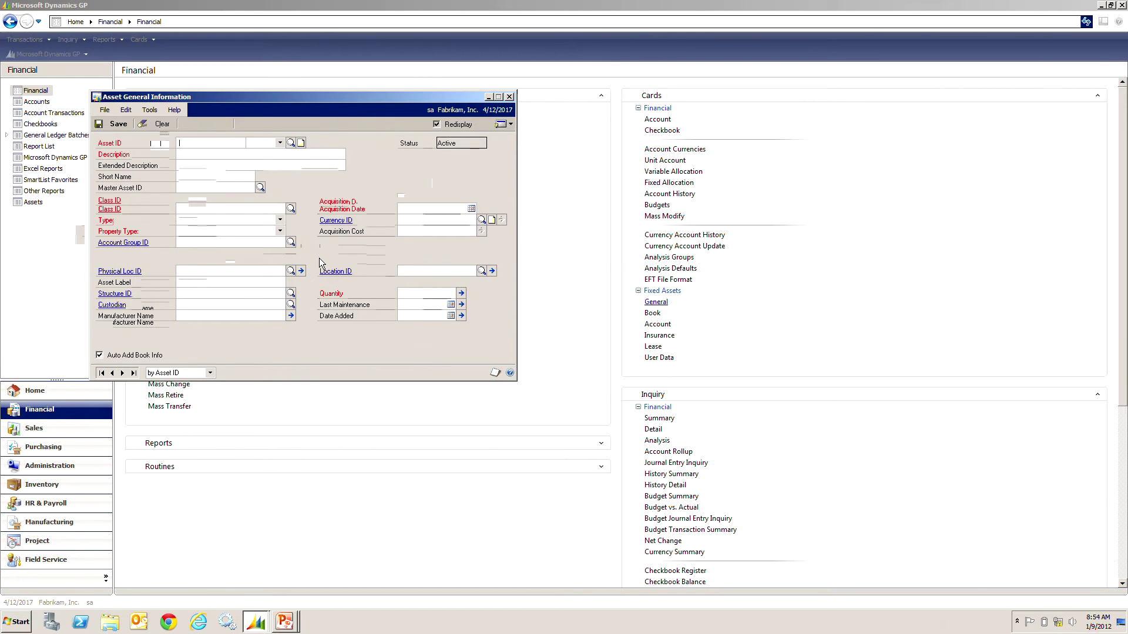
pyautogui.click(135, 374)
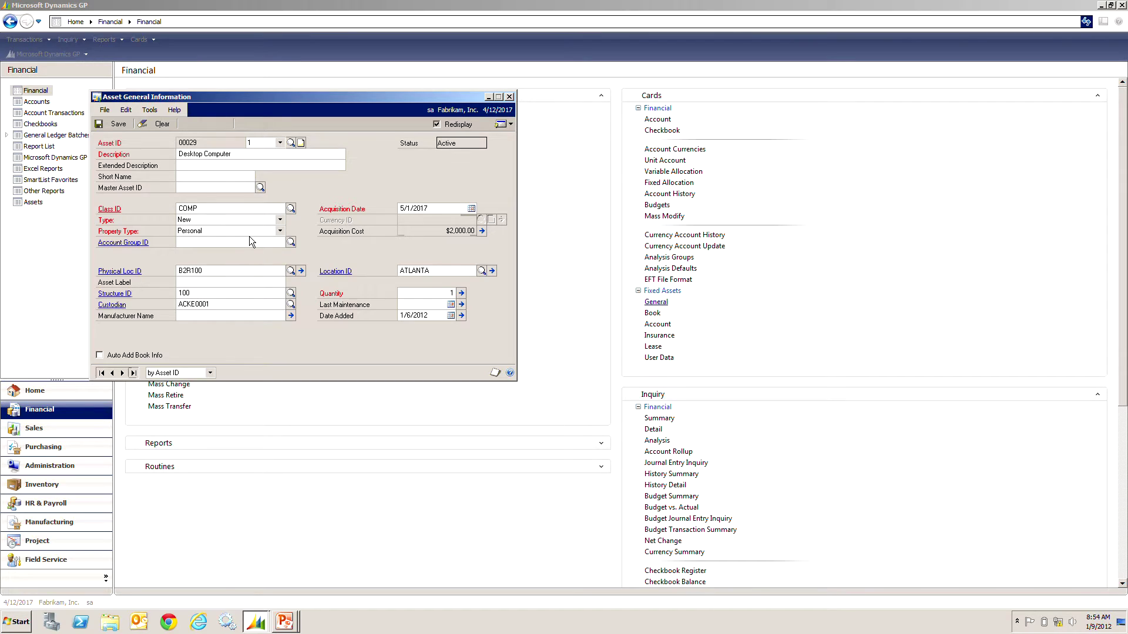
pyautogui.click(158, 124)
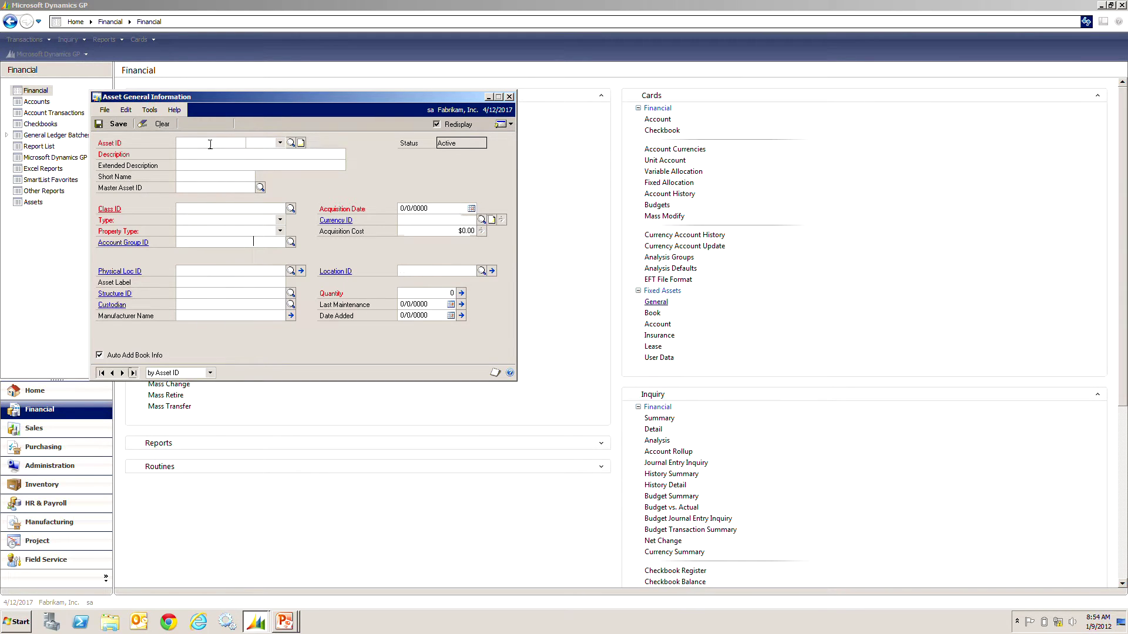
# - Enter asset ID 00030 with the description 'Desktop Computer'
pyautogui.write('00030')
pyautogui.press('Tab')
pyautogui.click(201, 156)
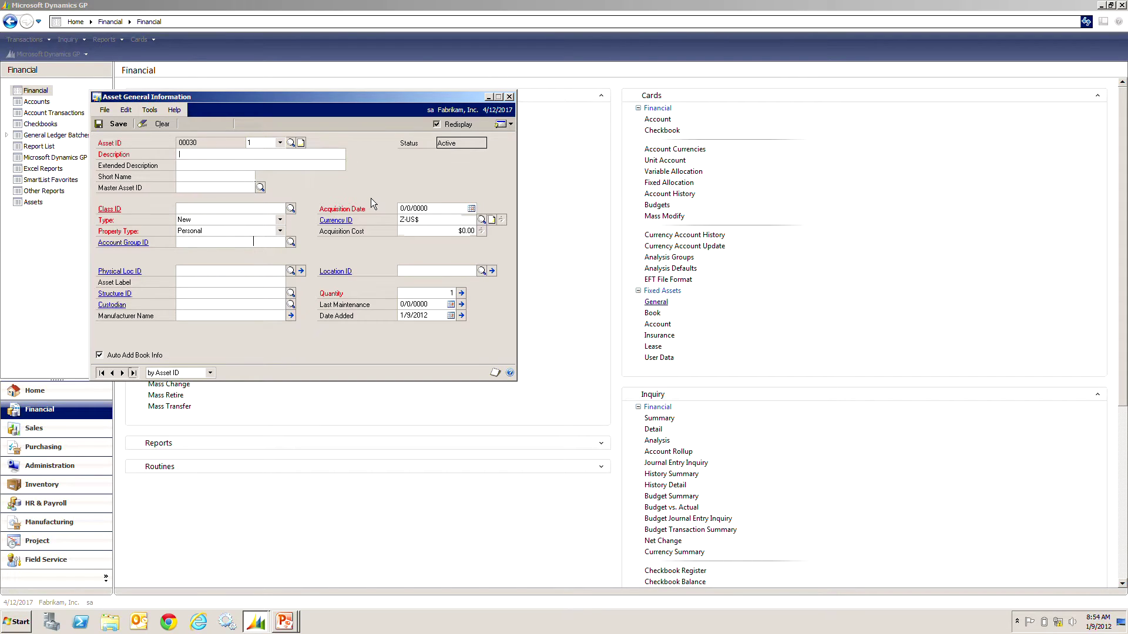
pyautogui.write('Desktop Computer')
# - Choose class COMP from the Class ID lookup so the account group fills in as COMPUTER
pyautogui.click(256, 209)
pyautogui.click(291, 208)
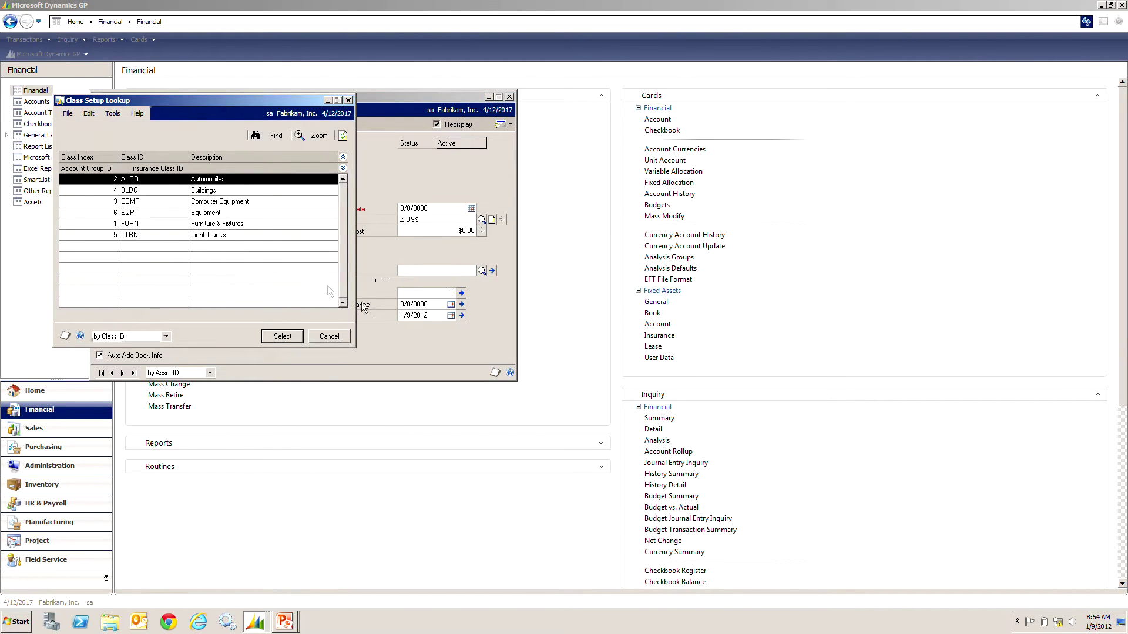
pyautogui.click(205, 201)
pyautogui.click(281, 339)
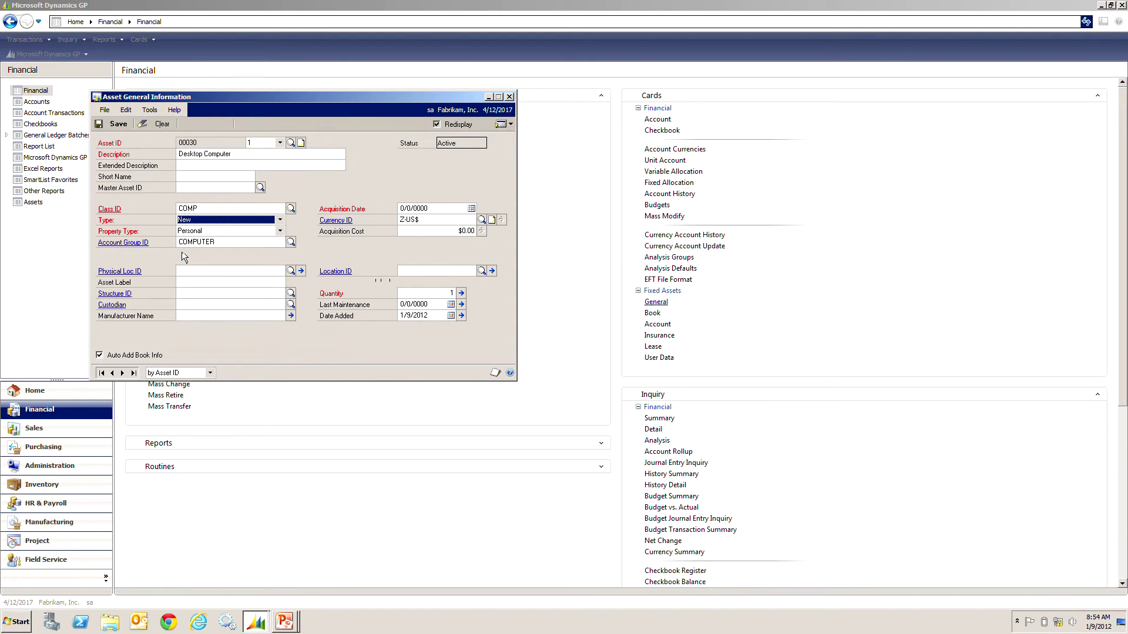
pyautogui.click(130, 242)
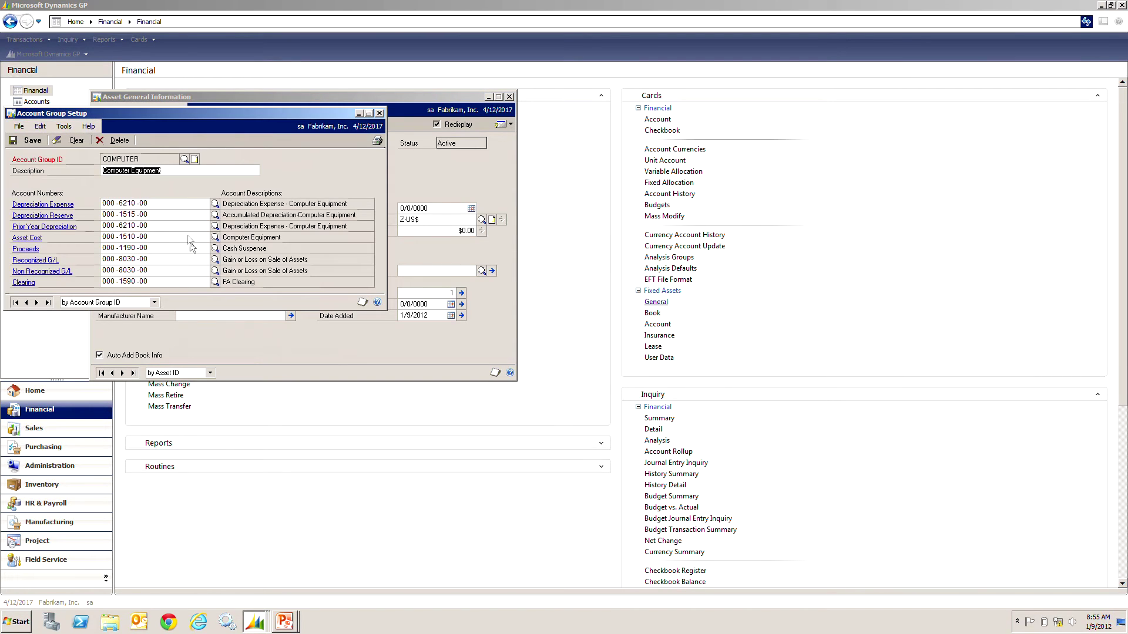
pyautogui.click(379, 113)
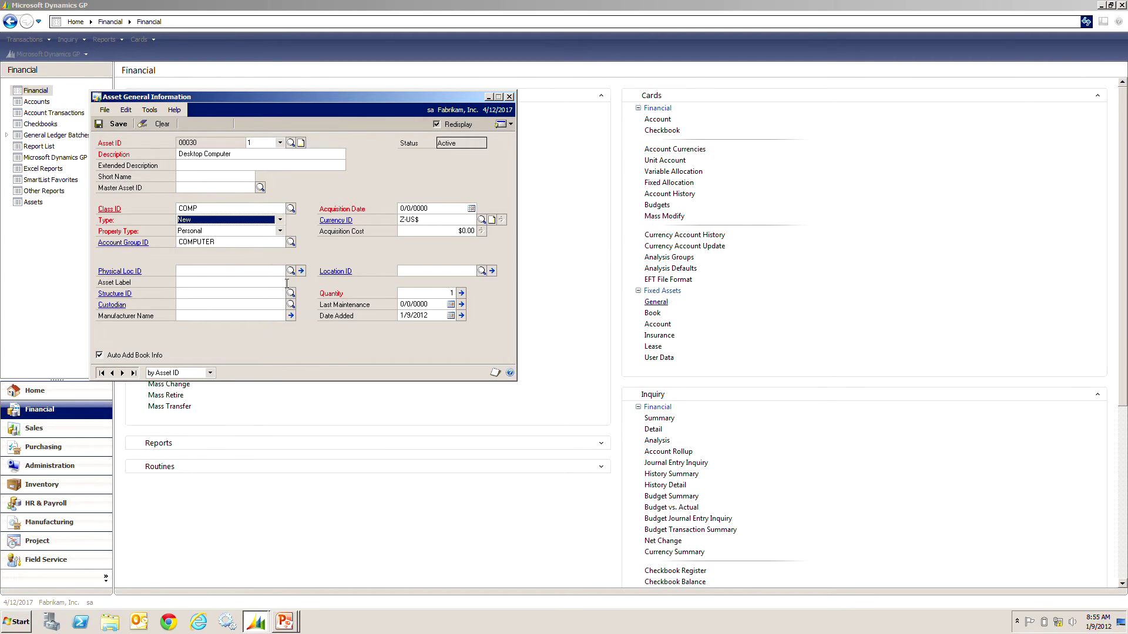
# - Enter acquisition date 050117 (5/1/2017) and acquisition cost 2000
pyautogui.press('Tab')
pyautogui.press('Tab')
pyautogui.press('Tab')
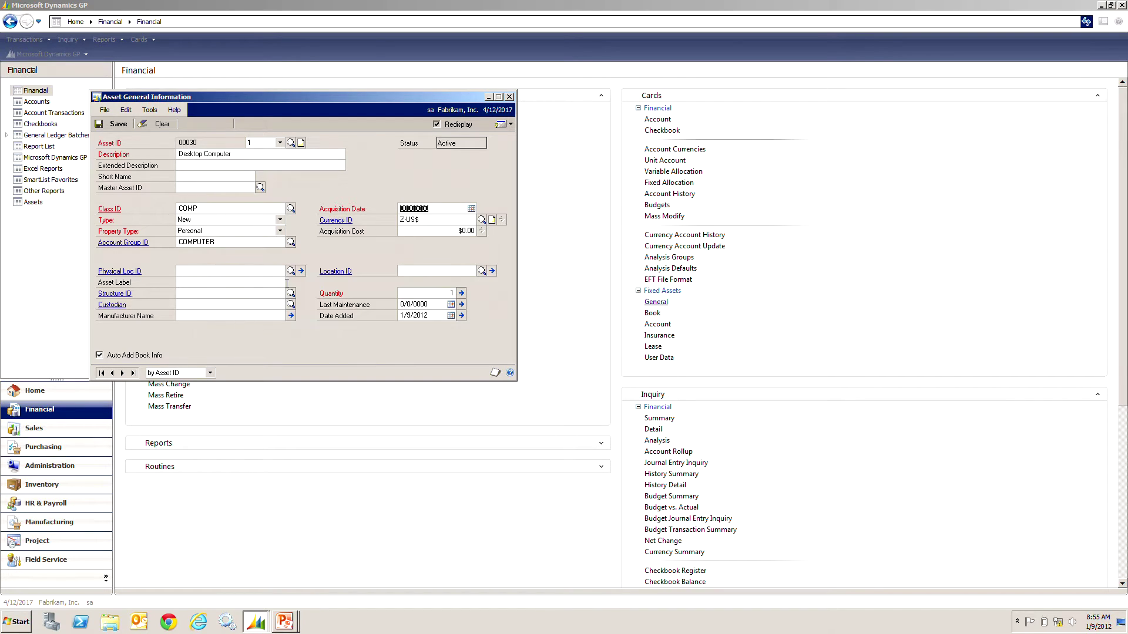
pyautogui.write('050117')
pyautogui.press('Tab')
pyautogui.press('Tab')
pyautogui.write('2000')
pyautogui.click(481, 270)
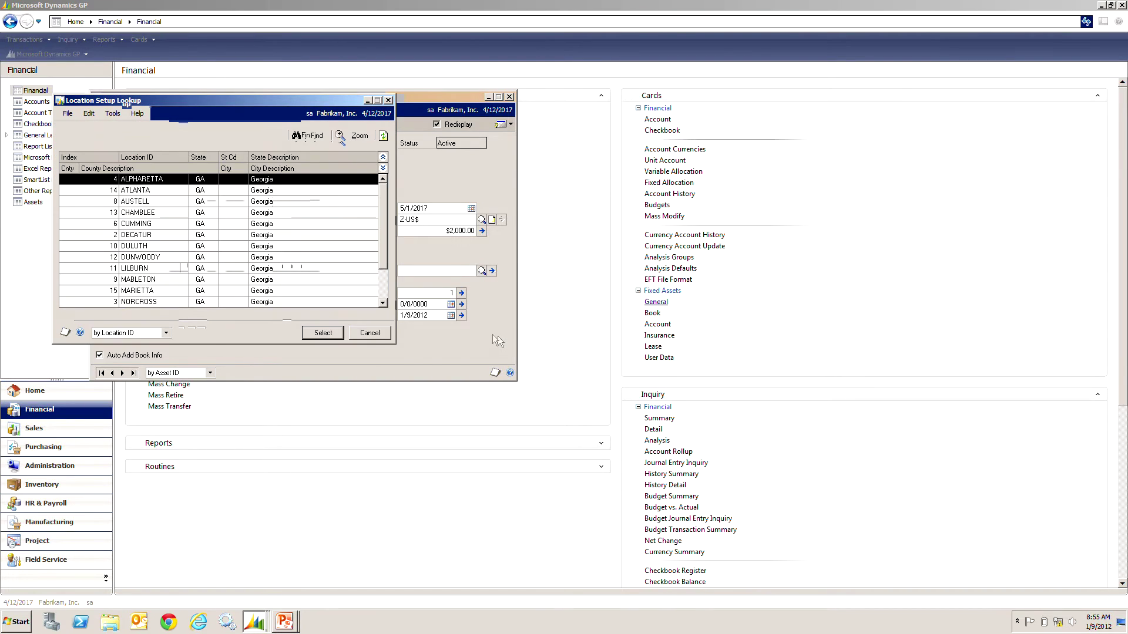
# - Pick location ATLANTA, physical location B2R100 and structure 200 from their lookups
pyautogui.press('Down')
pyautogui.click(329, 334)
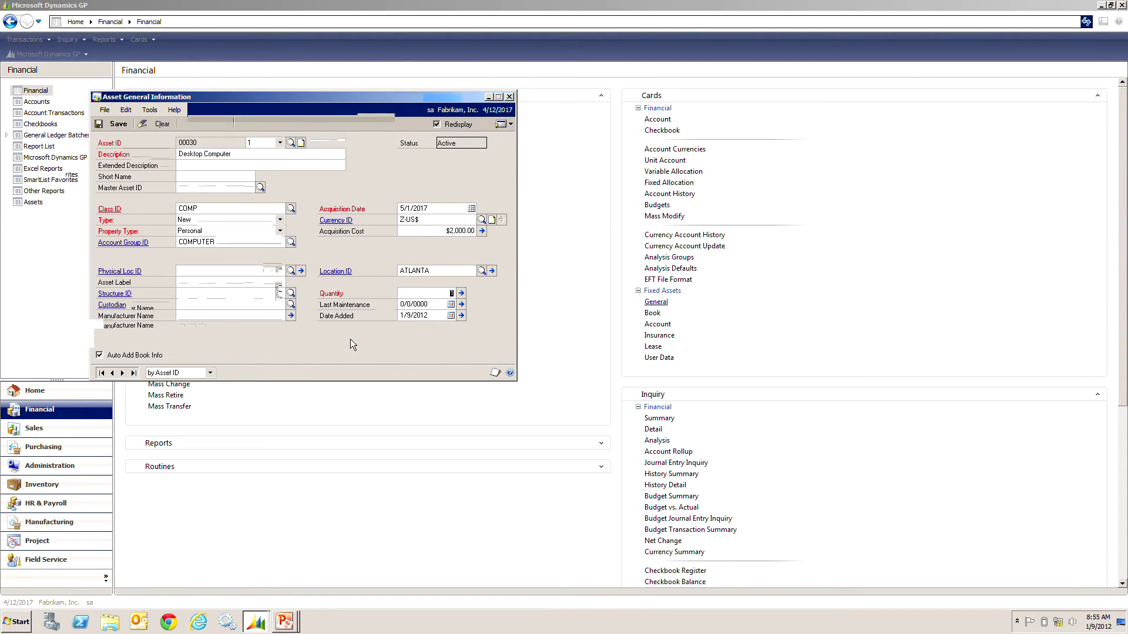
pyautogui.click(290, 270)
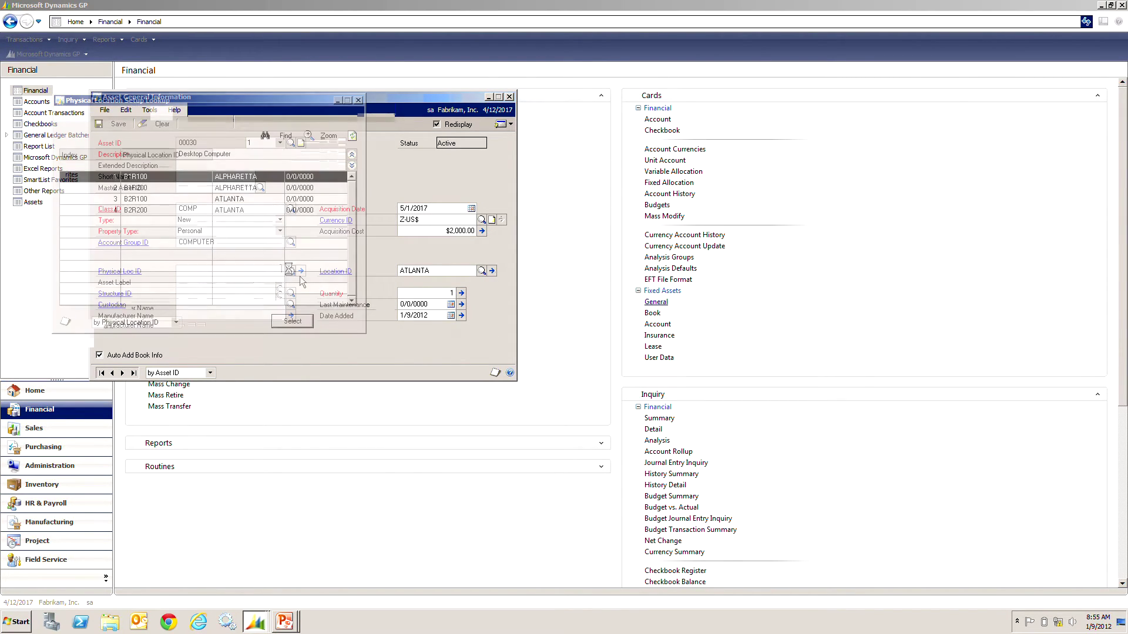
pyautogui.click(223, 206)
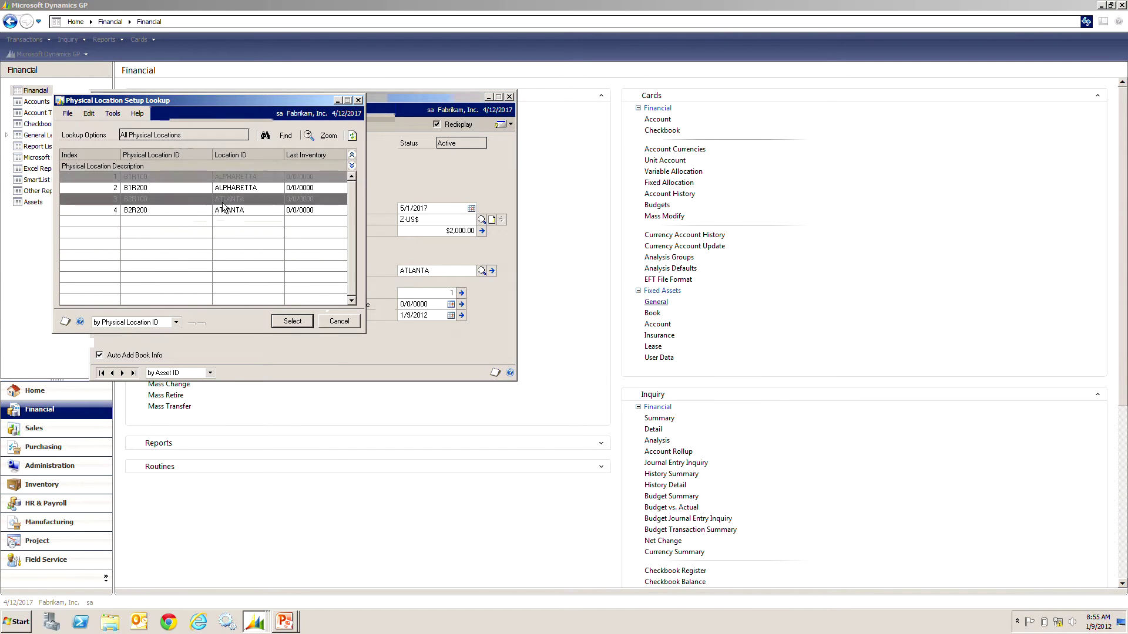
pyautogui.doubleClick(223, 205)
pyautogui.click(264, 292)
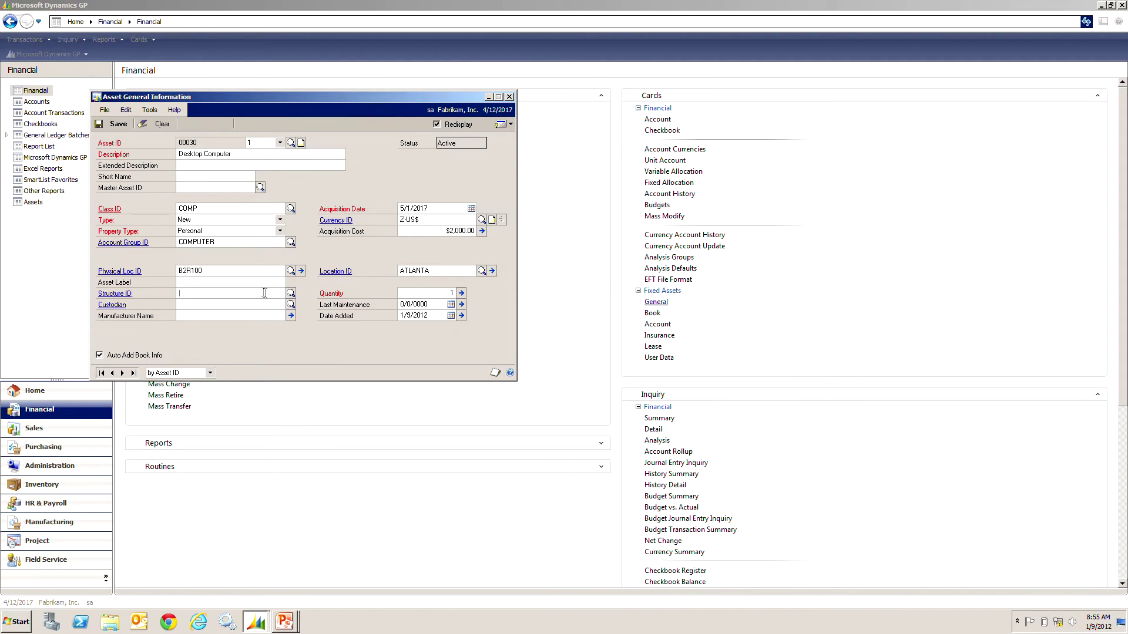
pyautogui.click(289, 294)
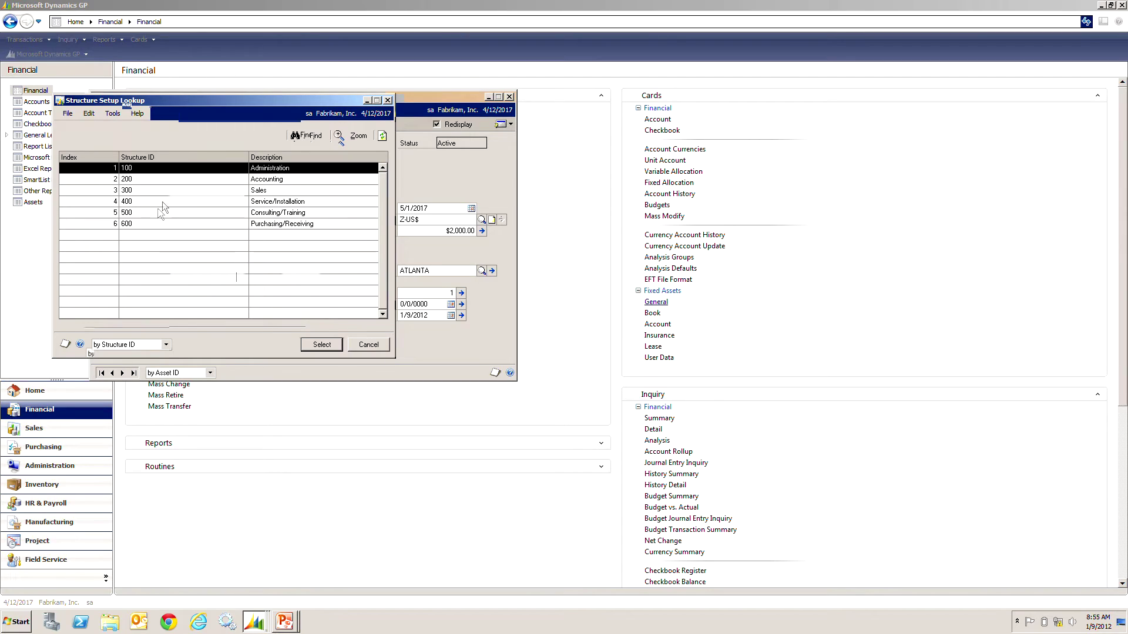
pyautogui.doubleClick(169, 178)
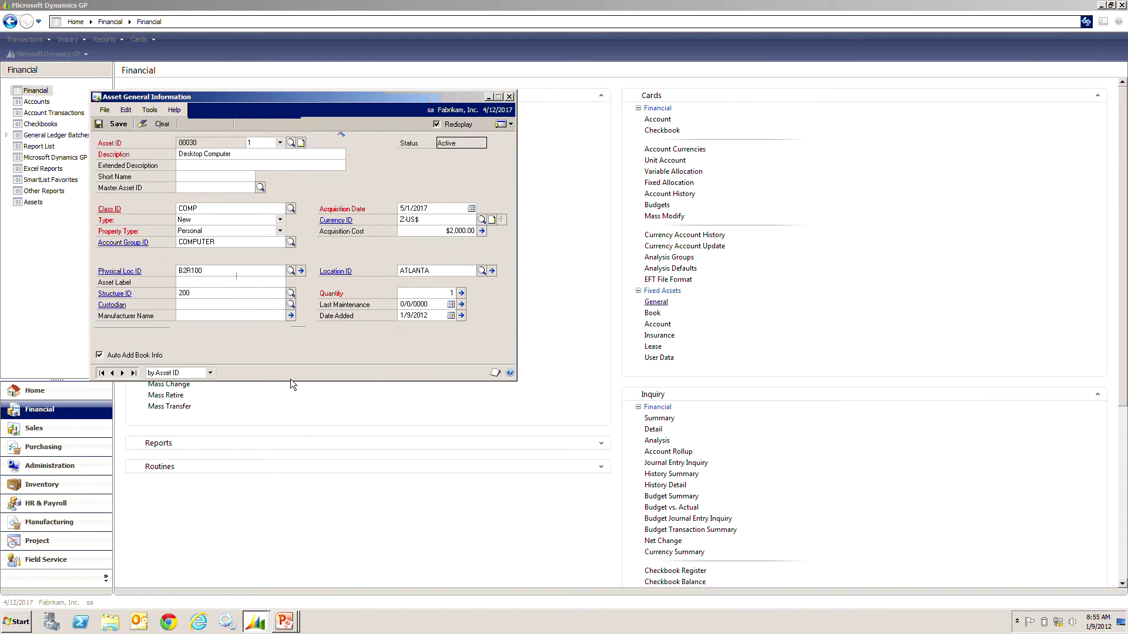
pyautogui.click(291, 305)
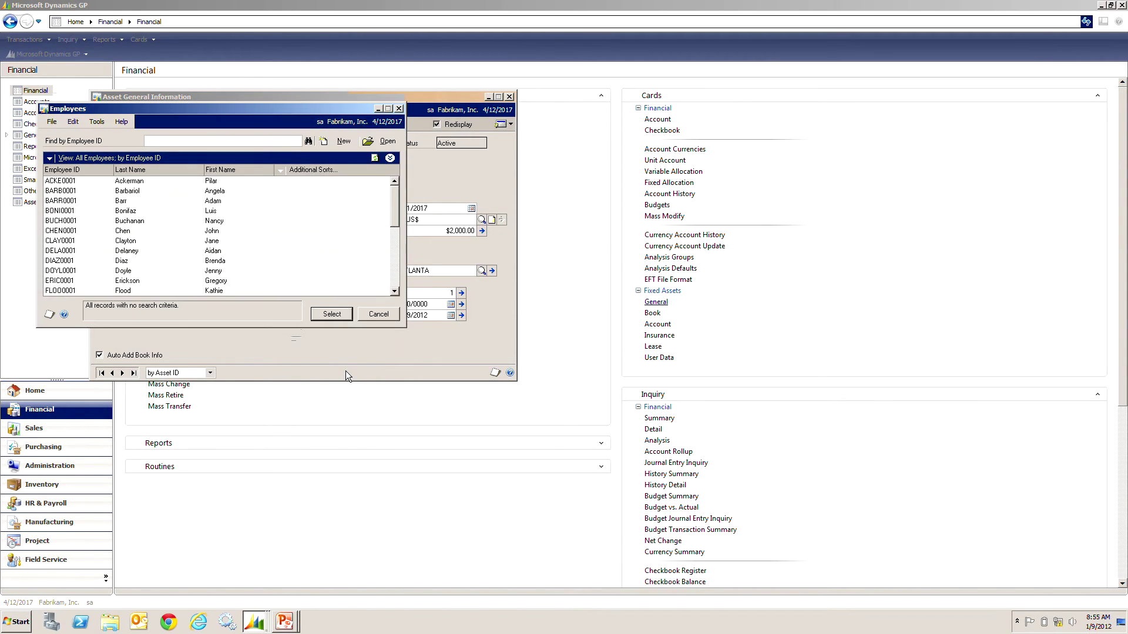
# - Assign the first listed employee as custodian and enter manufacturer name Dell
pyautogui.click(141, 183)
pyautogui.click(332, 313)
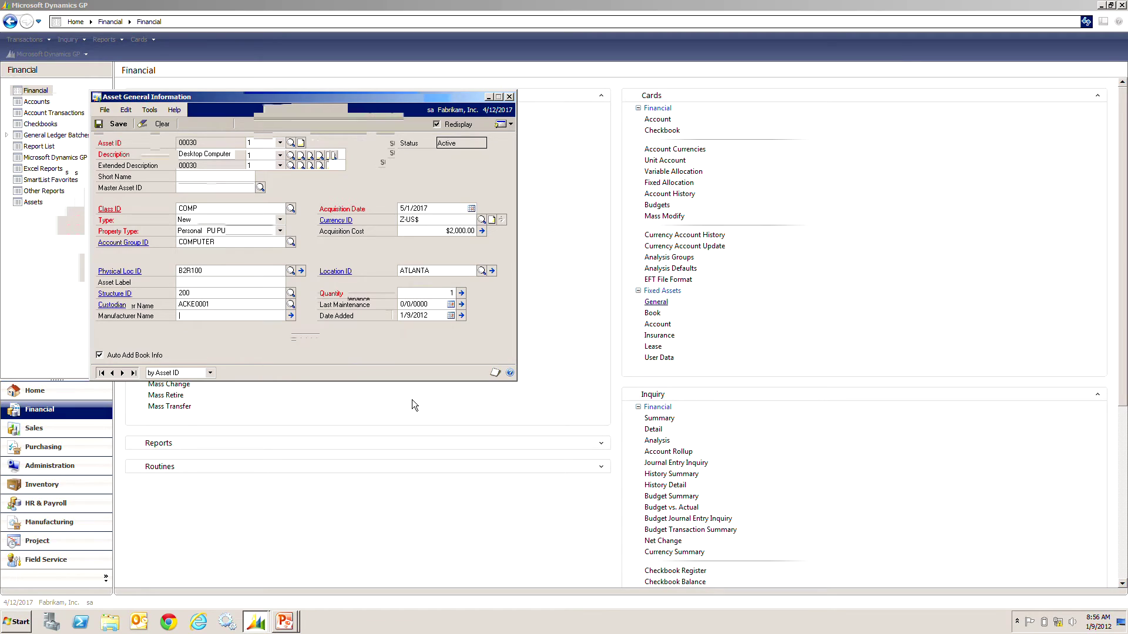
pyautogui.write('Dell')
pyautogui.click(291, 315)
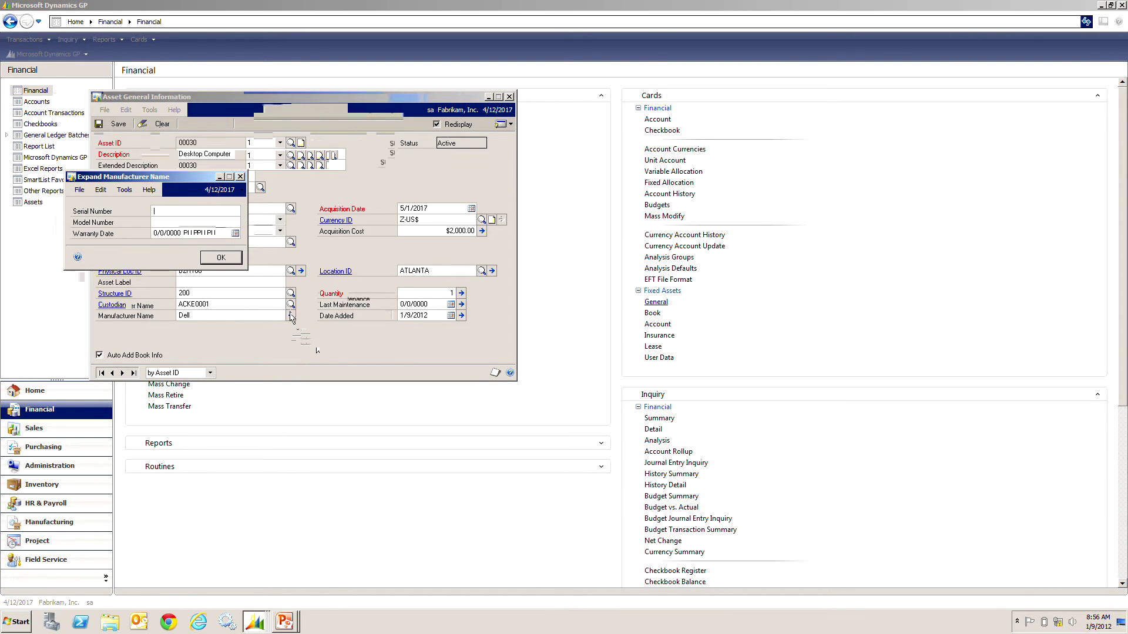
pyautogui.click(216, 259)
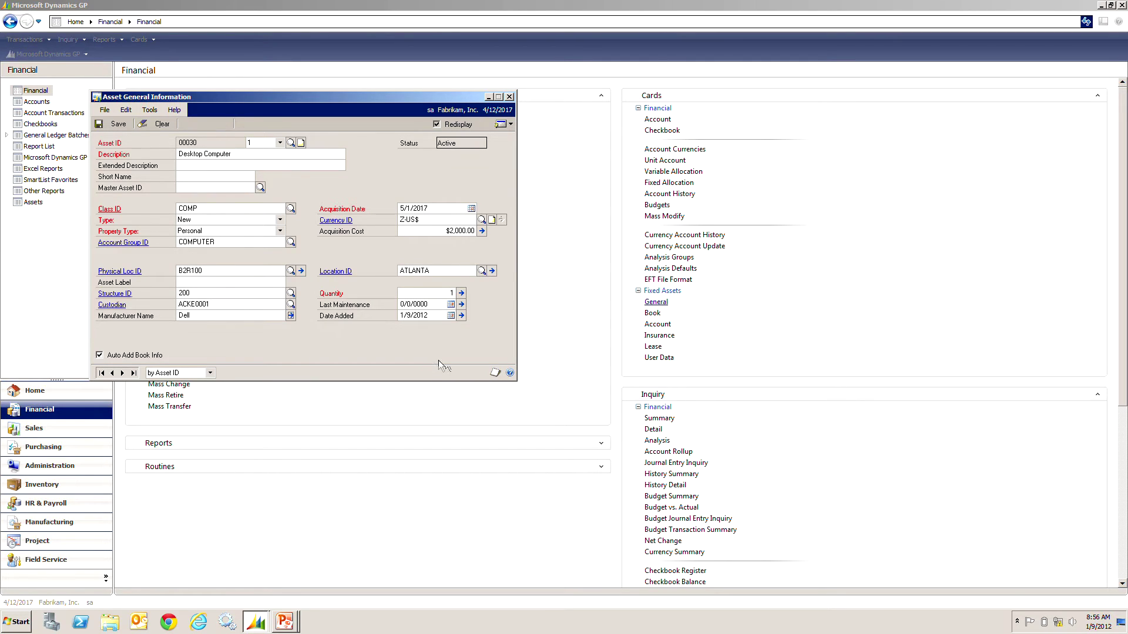
pyautogui.click(509, 125)
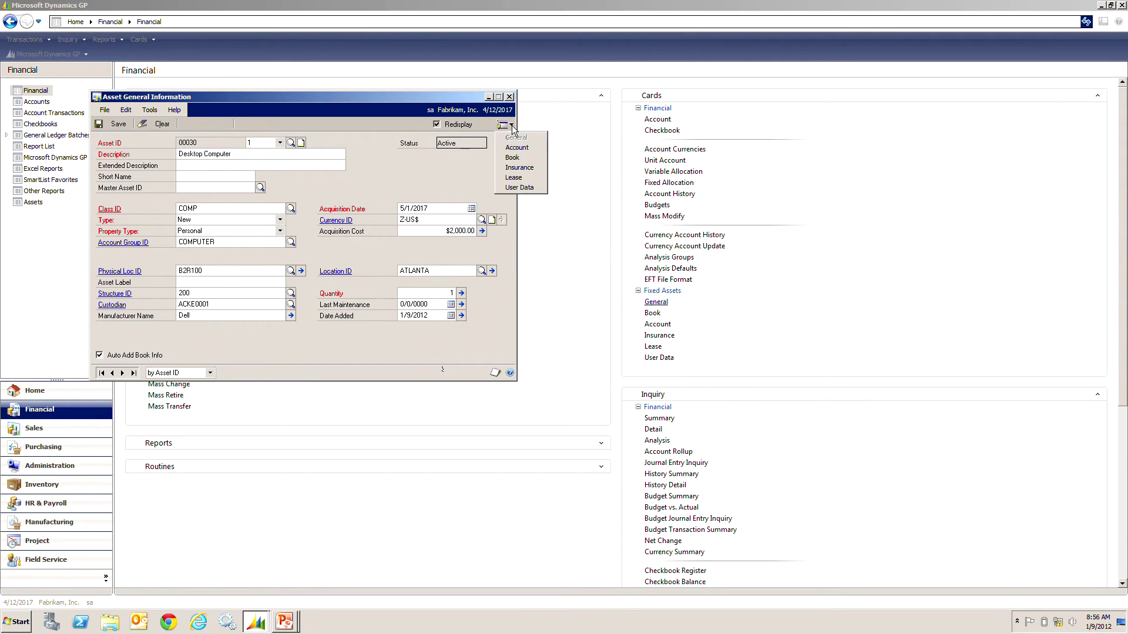
pyautogui.click(519, 187)
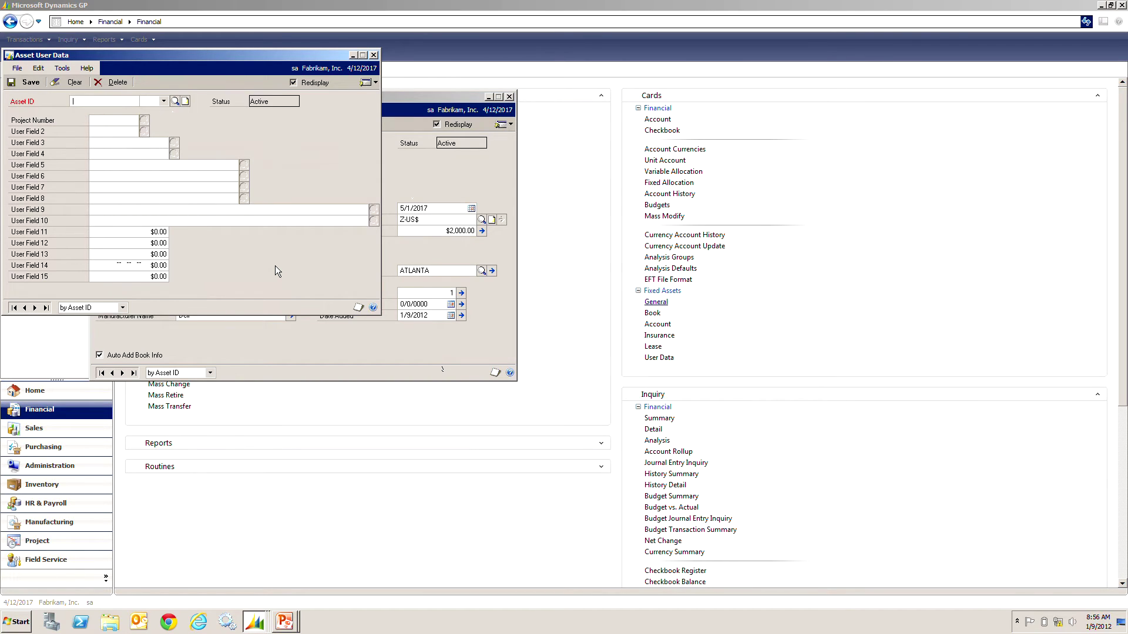
pyautogui.click(373, 55)
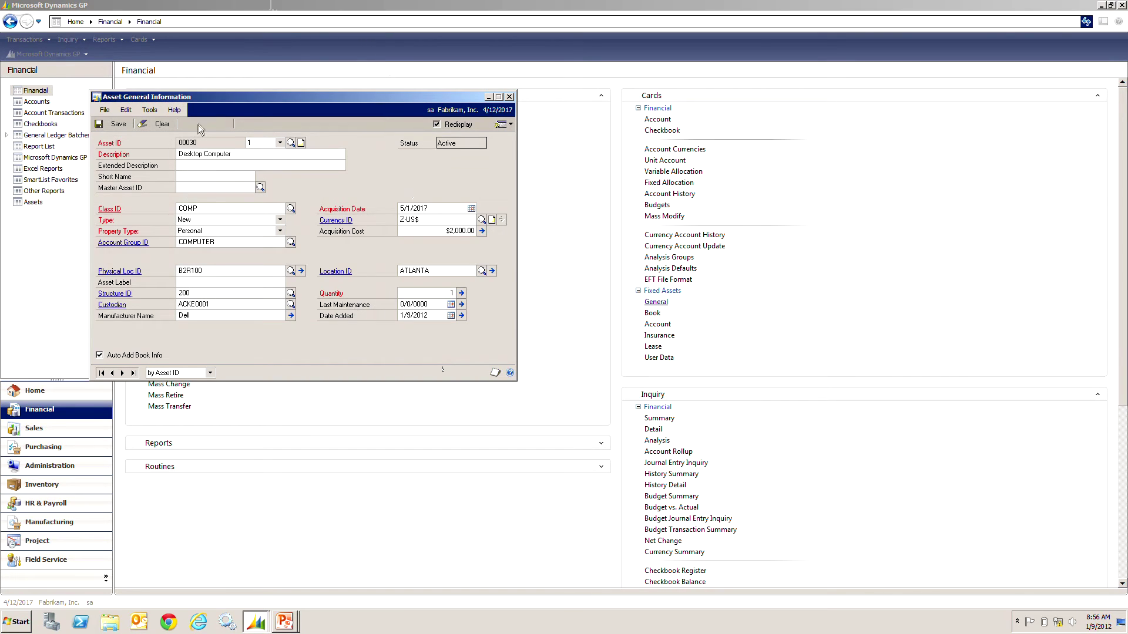
pyautogui.click(115, 125)
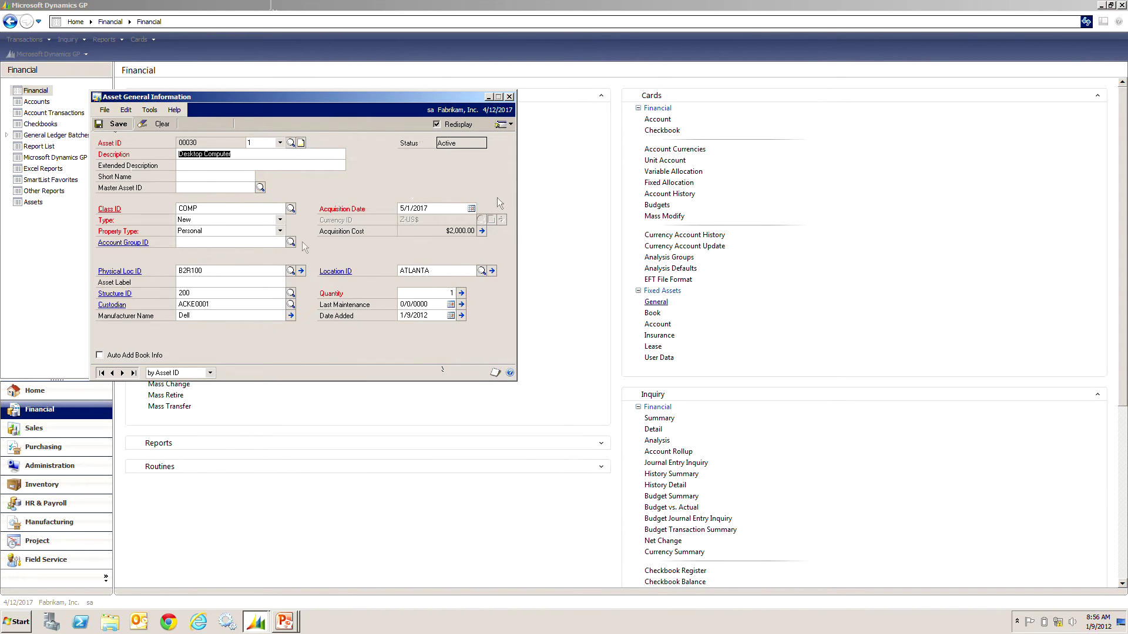
# - Review the asset's default posting accounts in the Asset Account window, then close it
pyautogui.click(505, 129)
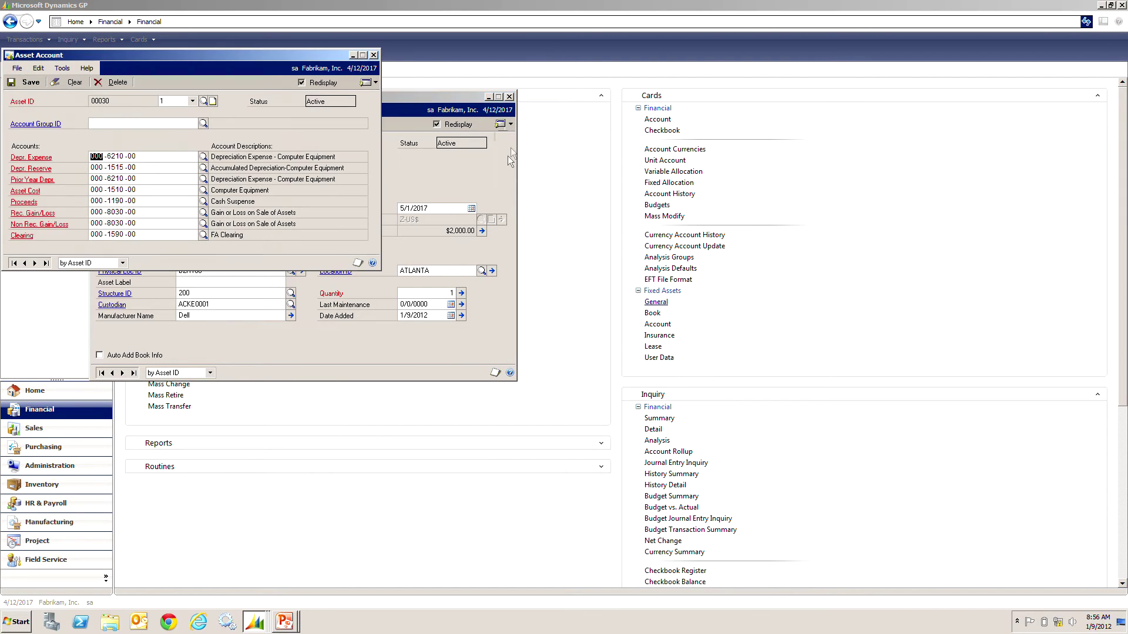
pyautogui.click(374, 56)
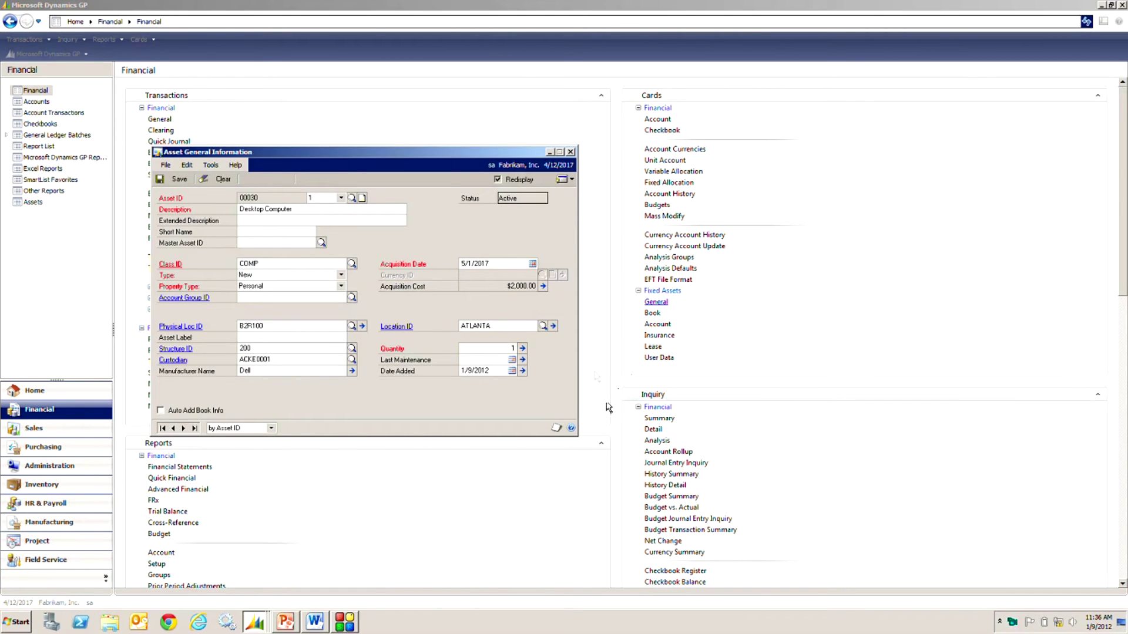
# - Open the asset's book record and select the INTERNAL book, showing straight-line 5-year depreciation
pyautogui.click(566, 180)
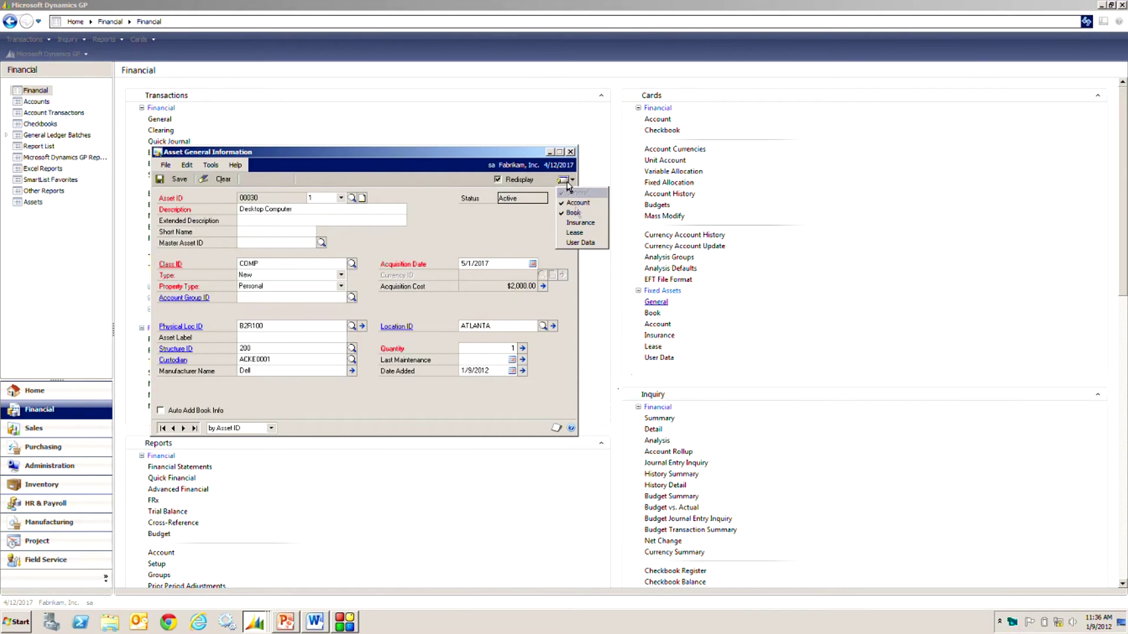
pyautogui.click(575, 214)
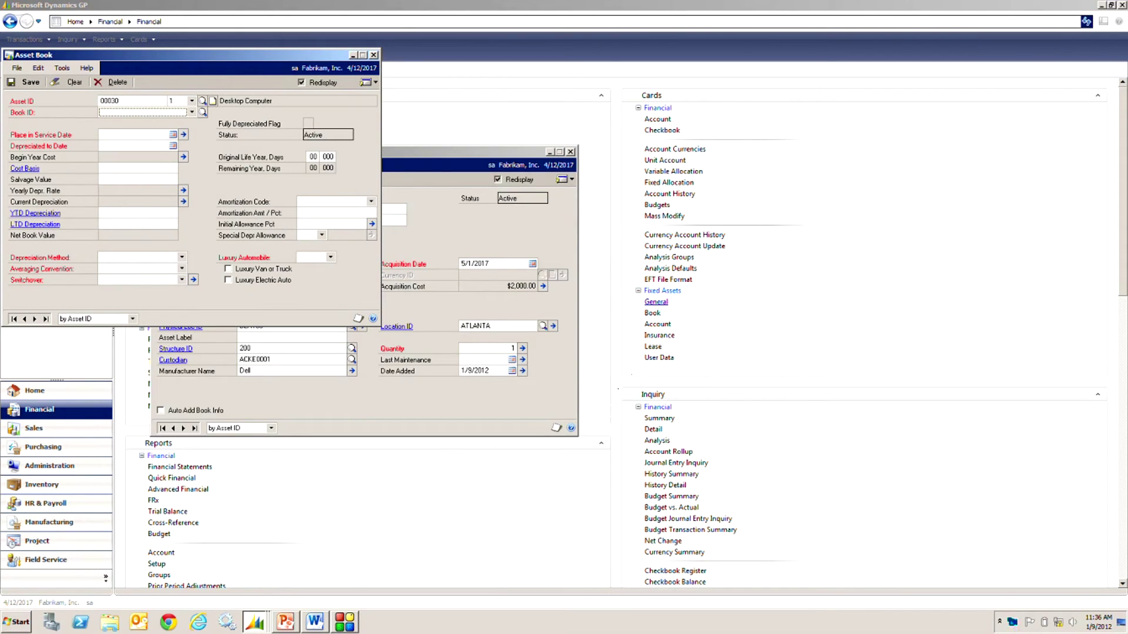
pyautogui.click(192, 112)
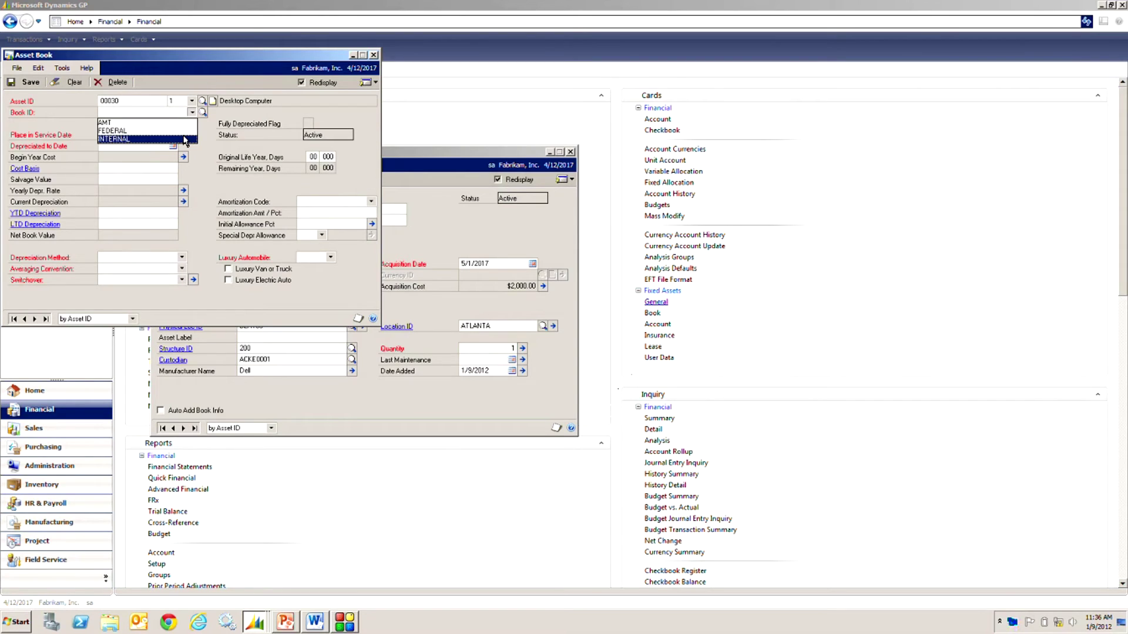
pyautogui.click(184, 139)
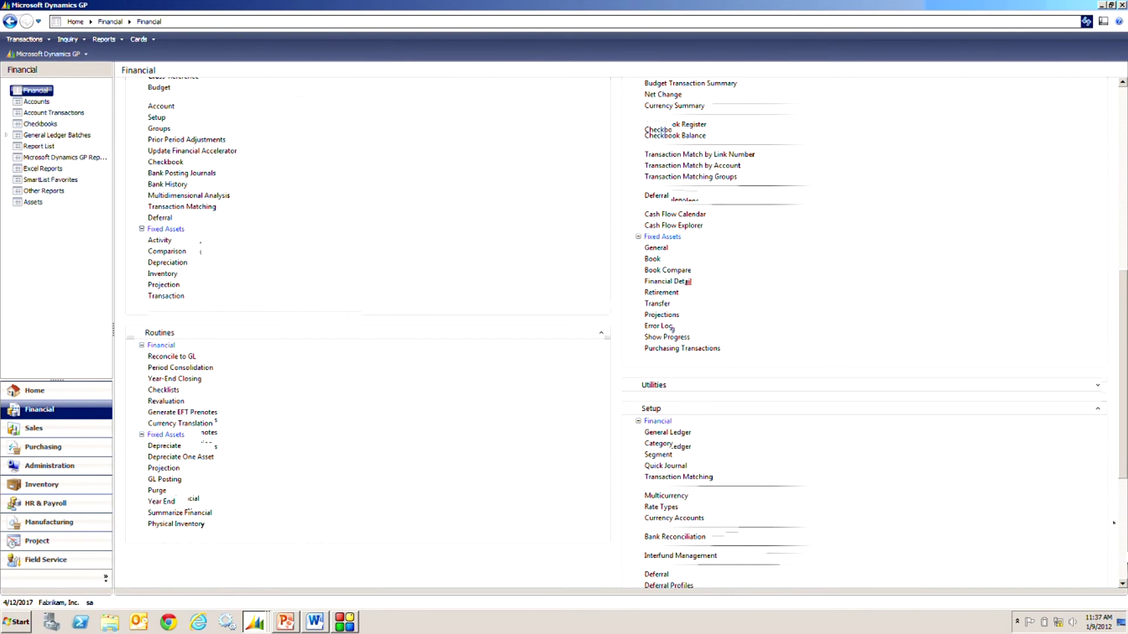
# - Open Book Class Setup for book INTERNAL, class COMP: straight-line original life, 5 years
pyautogui.scroll(-5, 1125, 570)
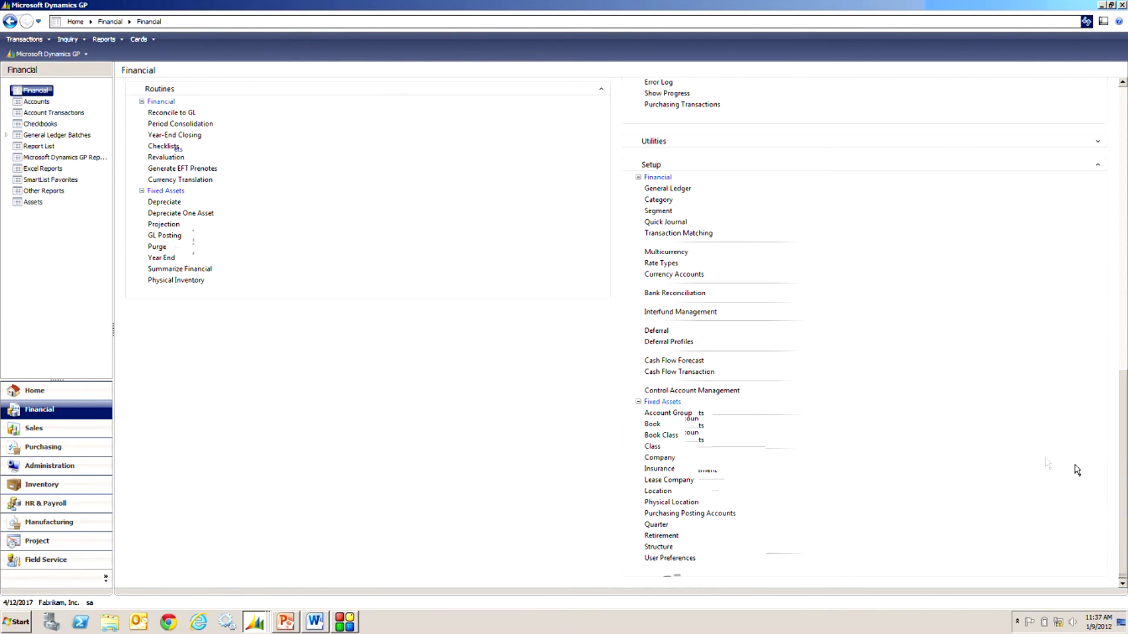
pyautogui.click(660, 436)
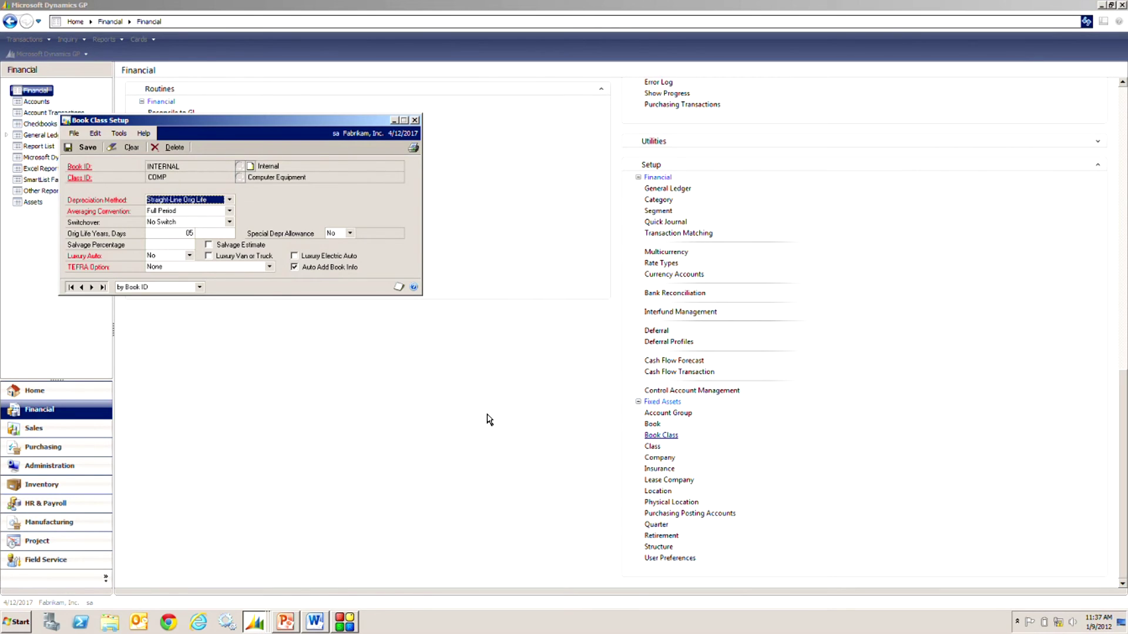
# - Close Book Class Setup and open Purchasing Posting Accounts Setup showing 000-1590-00 FA Clearing
pyautogui.click(674, 517)
pyautogui.click(674, 517)
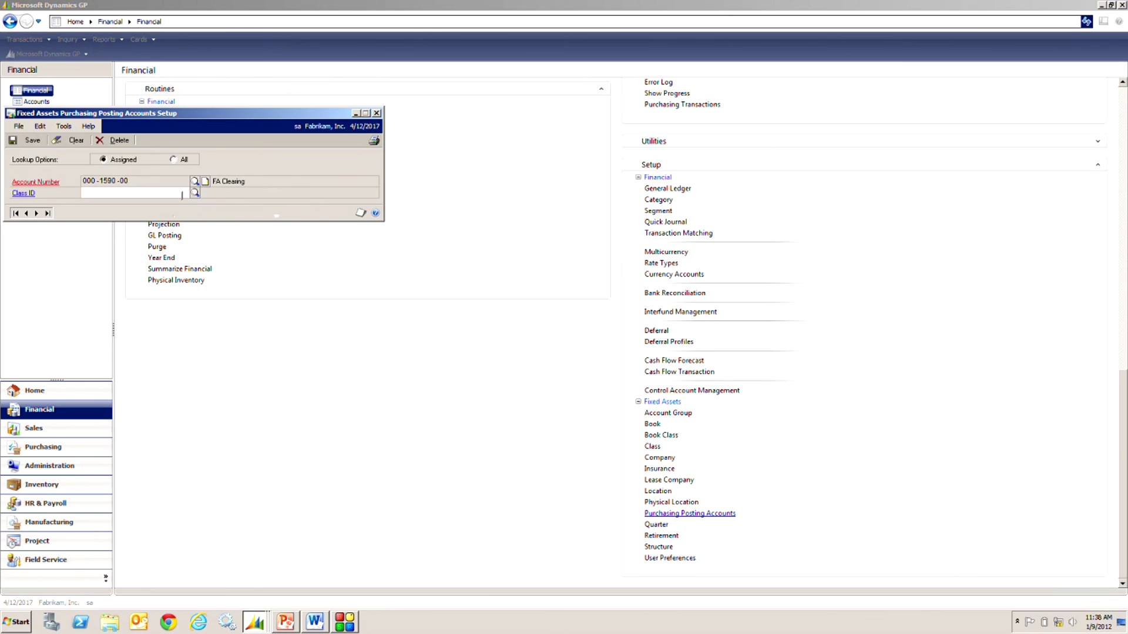
# - Review the asset classes AUTO, BLDG, COMP, EQPT, FURN and LTRK in Class Setup Lookup, then cancel without choosing one
pyautogui.click(195, 192)
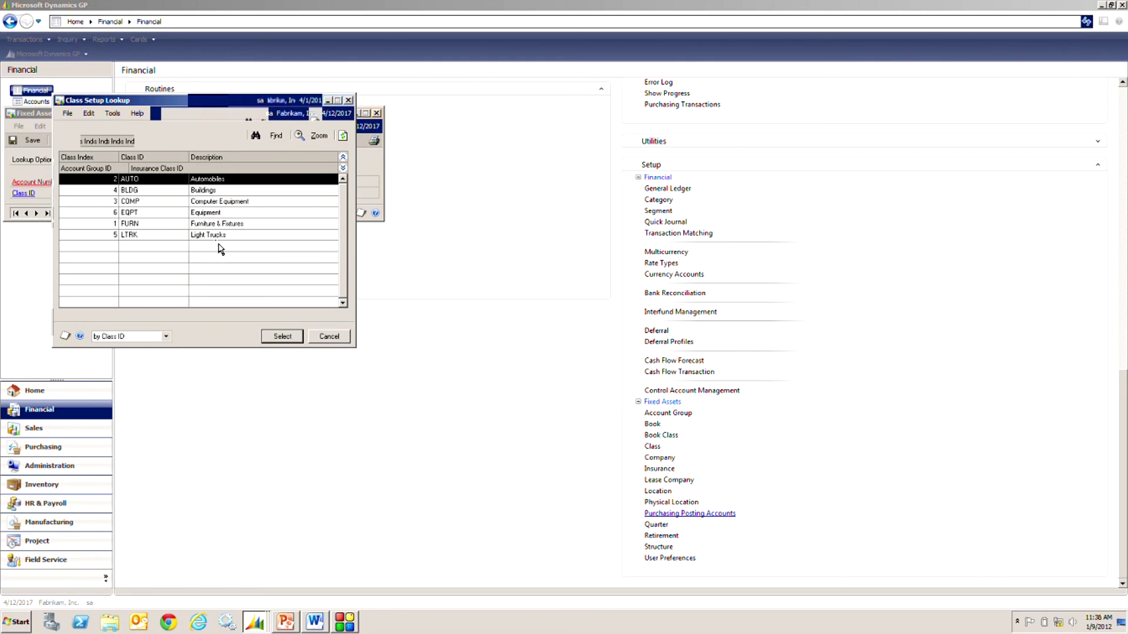
pyautogui.click(335, 343)
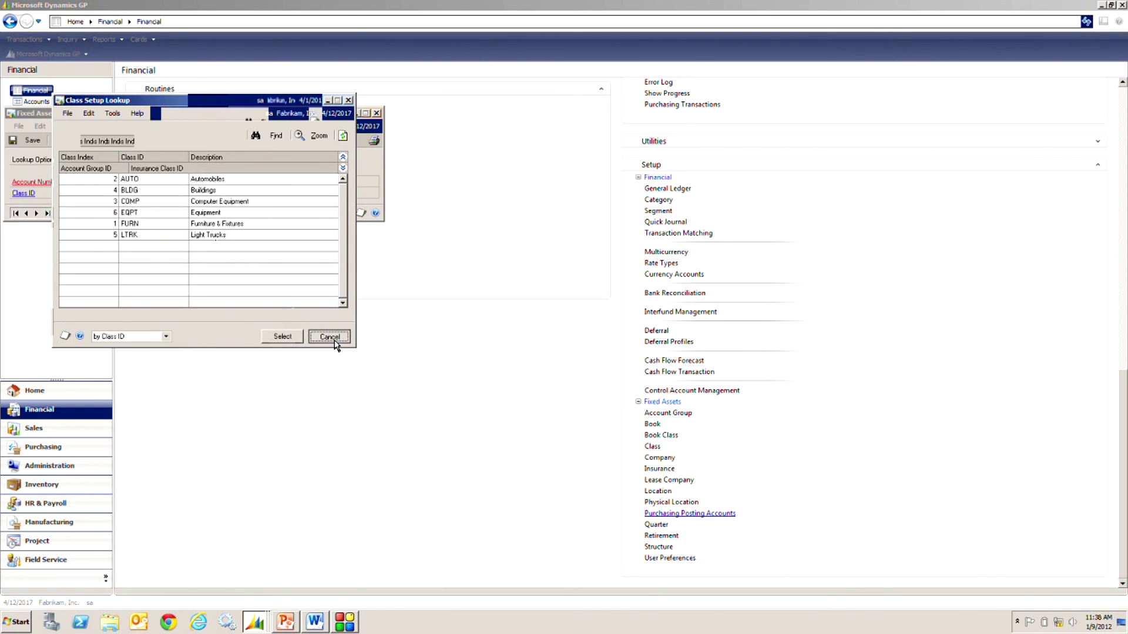